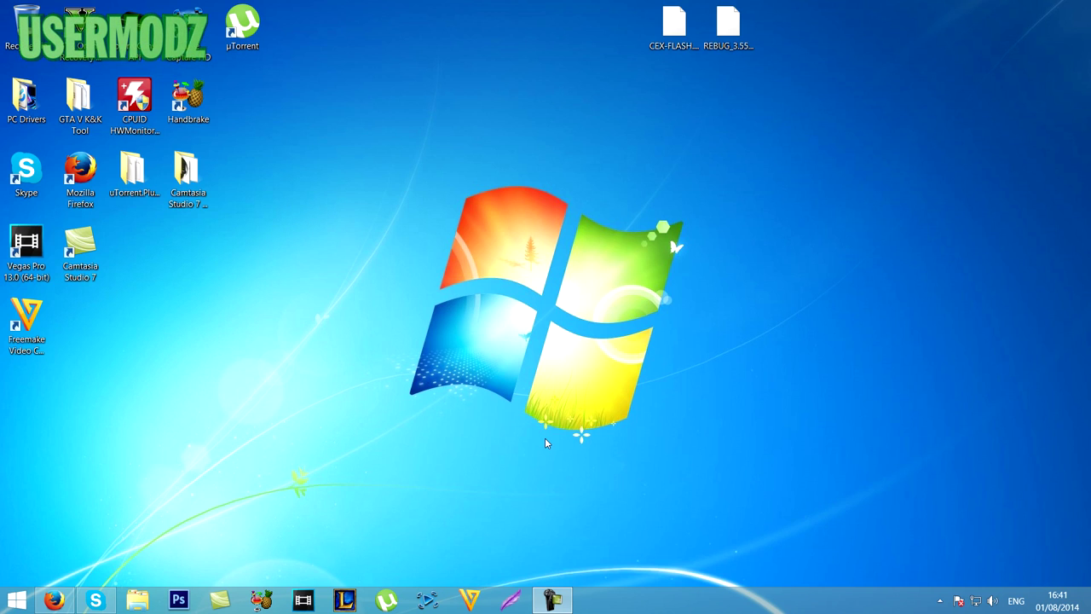
# - Open Removable Disk (E:) in File Explorer and move its window clear of the desktop files
pyautogui.click(137, 600)
pyautogui.doubleClick(748, 390)
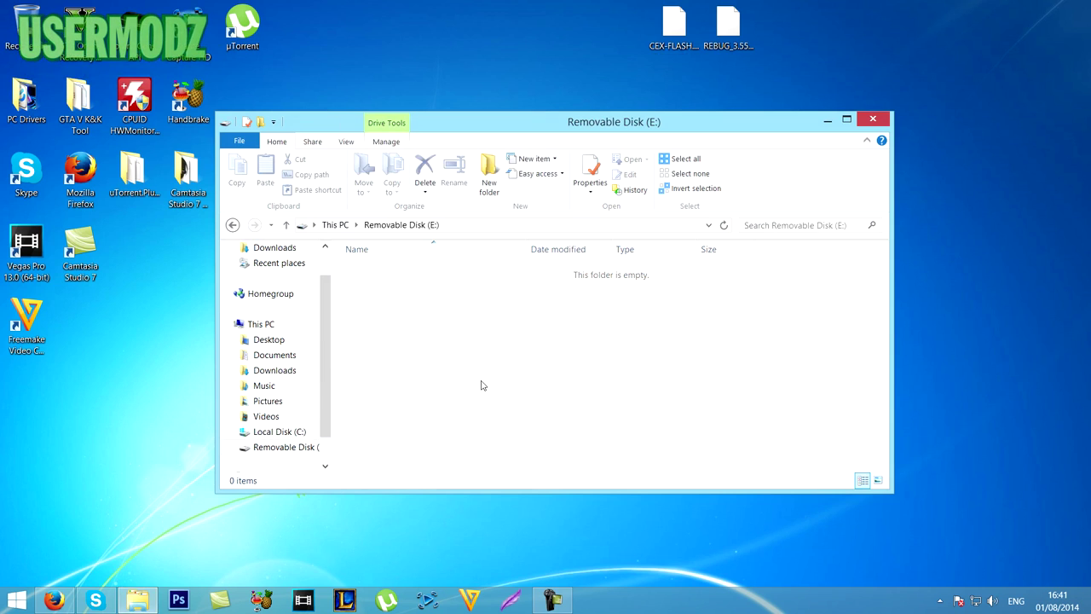
pyautogui.moveTo(513, 131); pyautogui.dragTo(482, 139)
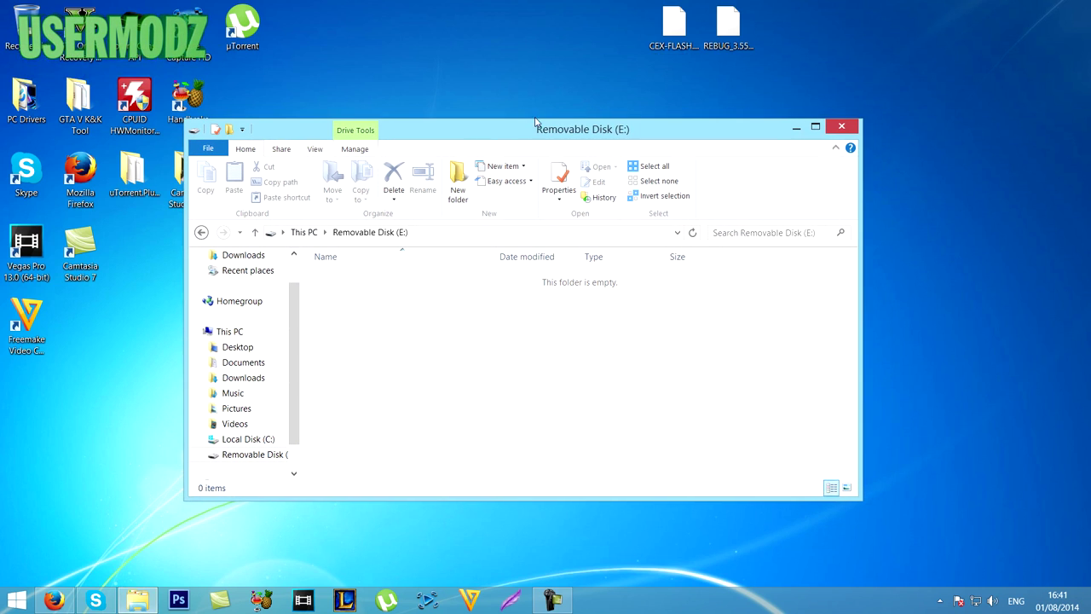
# - Copy the CEX-FLASH.EID0.NORBIN file from the desktop to the root of Removable Disk (E:)
pyautogui.click(552, 95)
pyautogui.click(675, 34)
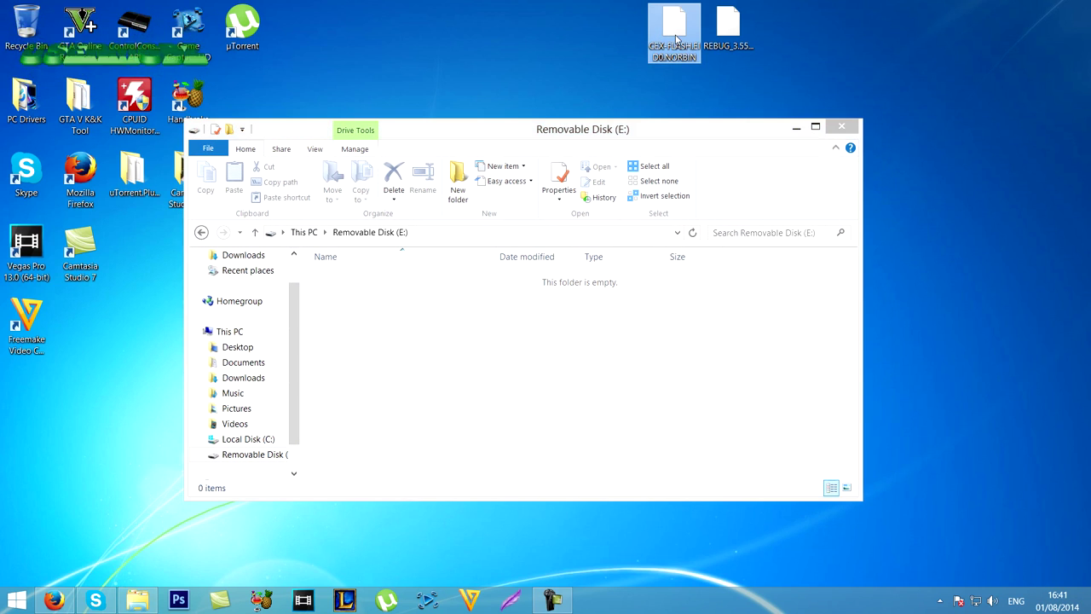
pyautogui.rightClick(676, 38)
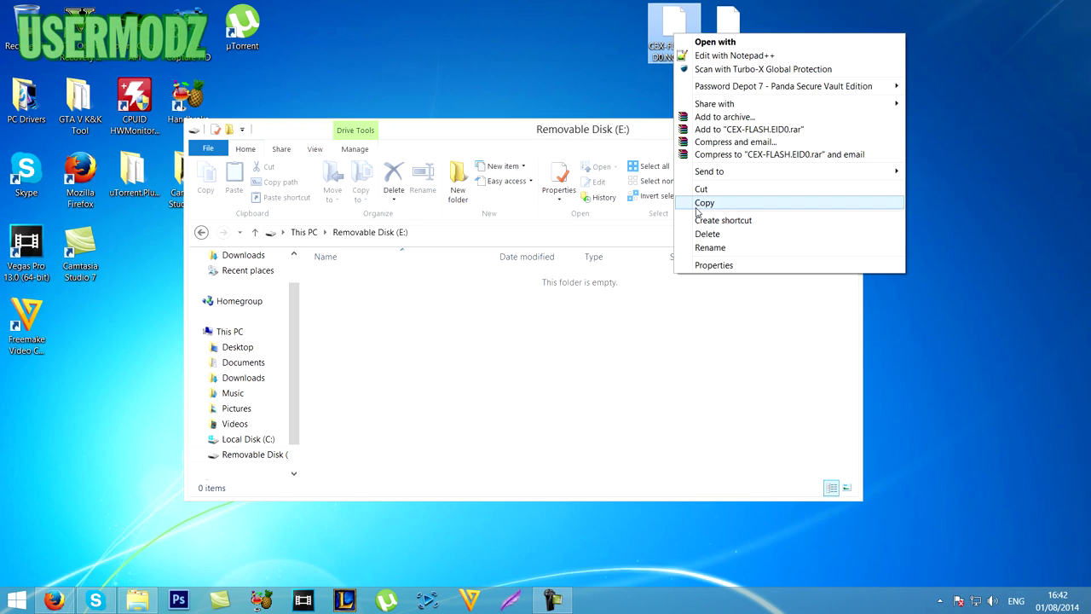
pyautogui.click(704, 203)
pyautogui.click(414, 390)
pyautogui.rightClick(413, 388)
pyautogui.click(441, 485)
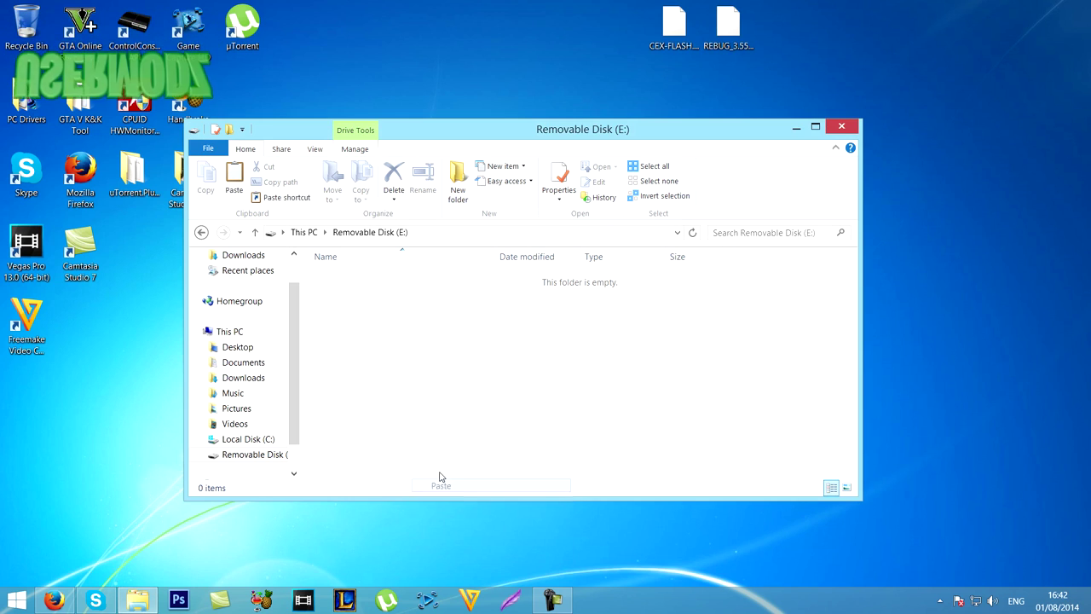
pyautogui.click(423, 324)
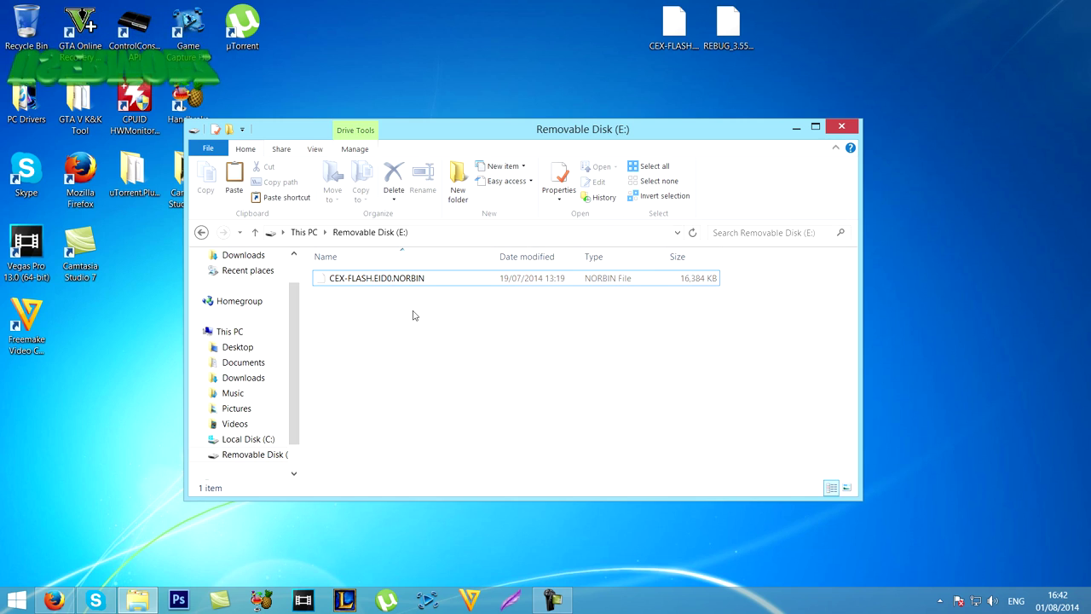
pyautogui.click(361, 283)
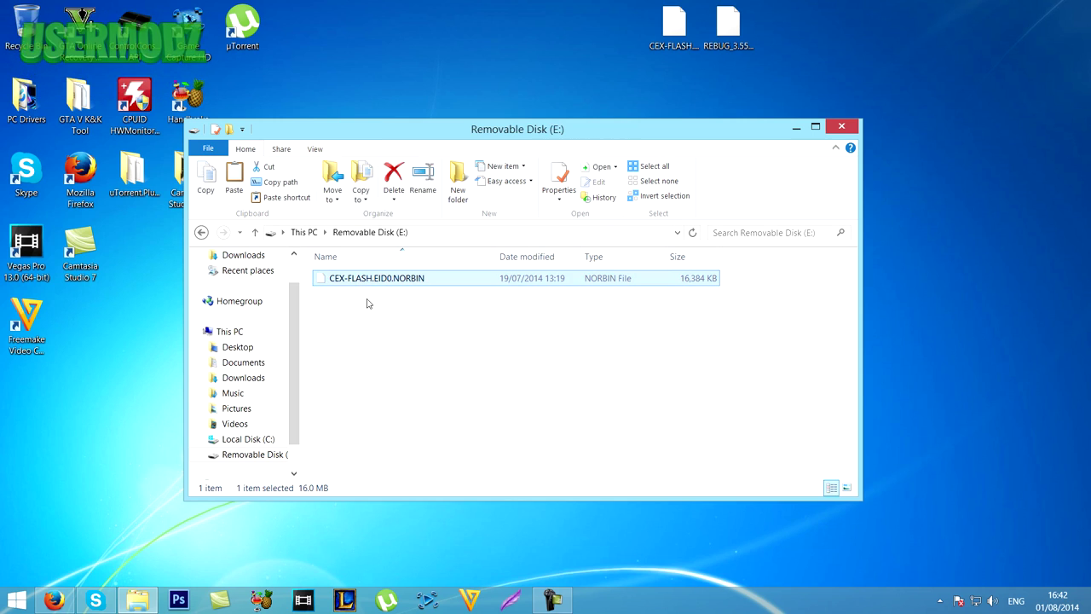
pyautogui.click(417, 301)
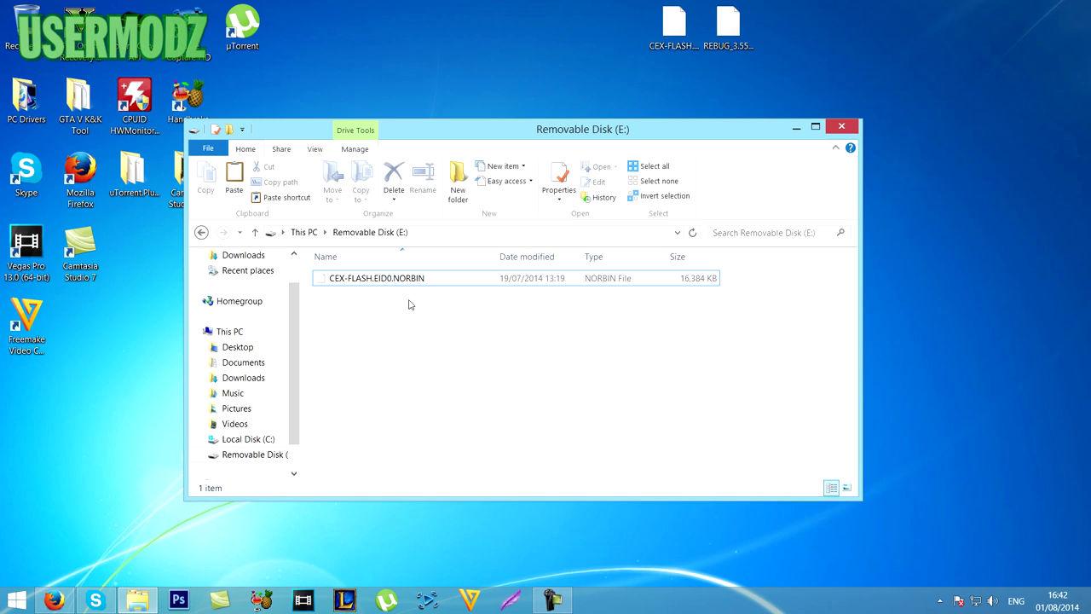
pyautogui.click(407, 284)
pyautogui.click(411, 308)
pyautogui.click(489, 279)
pyautogui.click(503, 314)
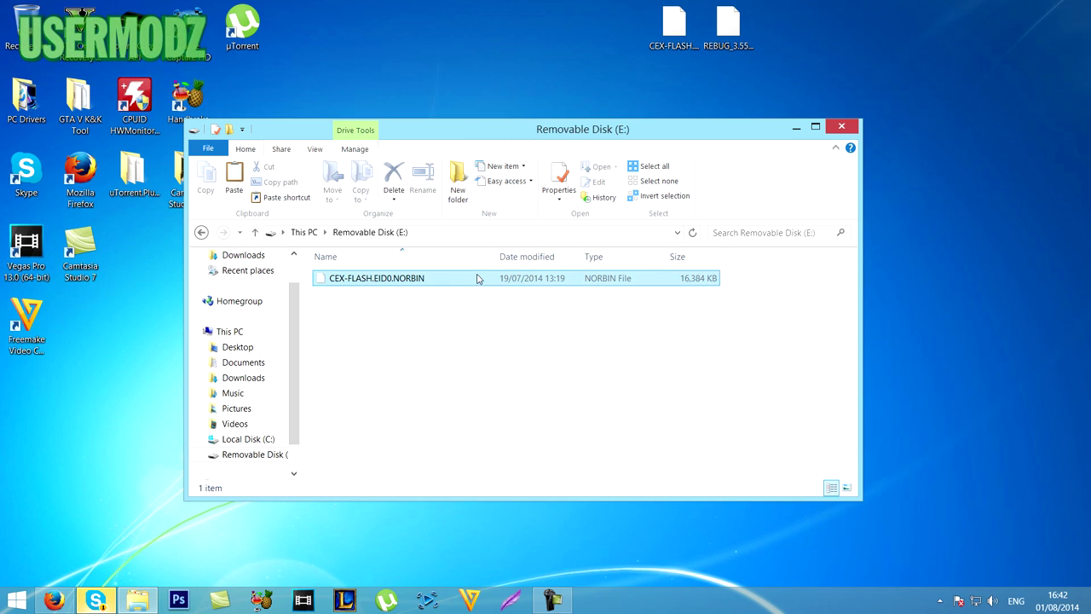
pyautogui.click(392, 286)
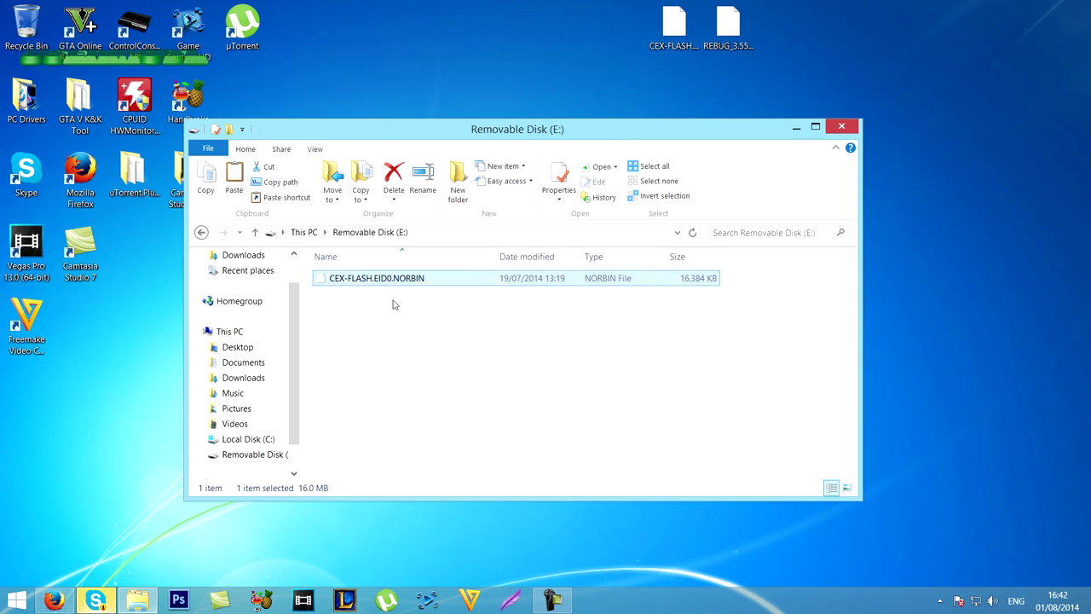
pyautogui.click(393, 303)
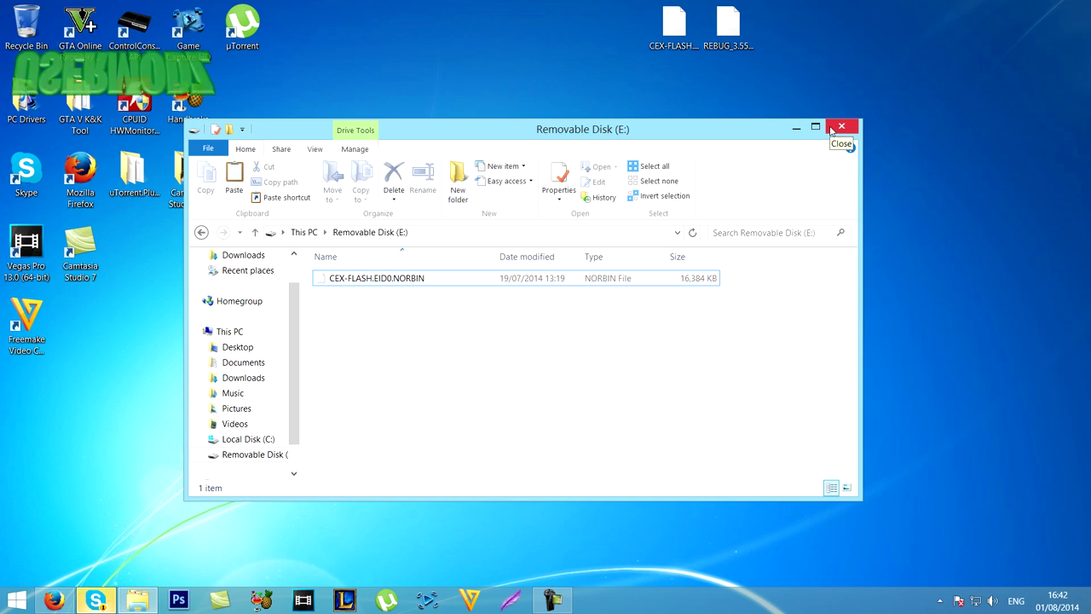
# - Close the Removable Disk (E:) window and safely eject the USB mass storage device
pyautogui.click(832, 129)
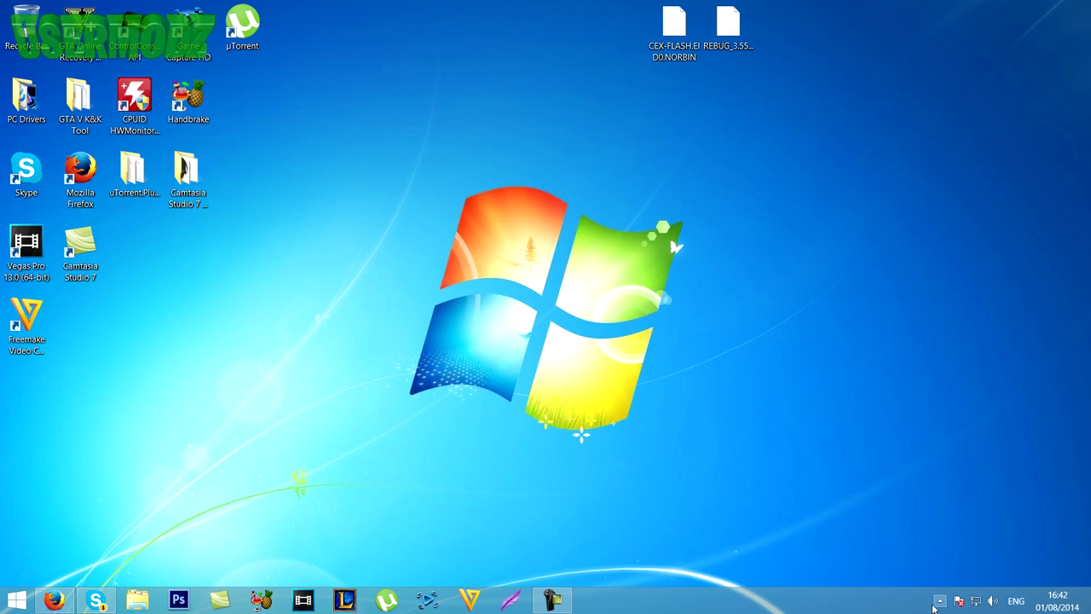
pyautogui.click(941, 602)
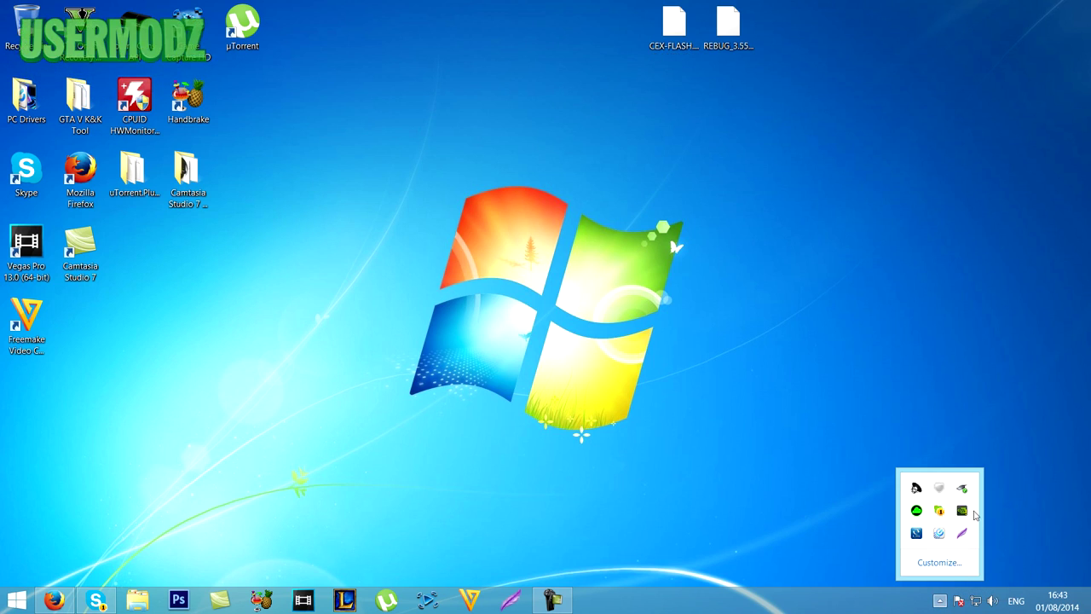
pyautogui.rightClick(966, 493)
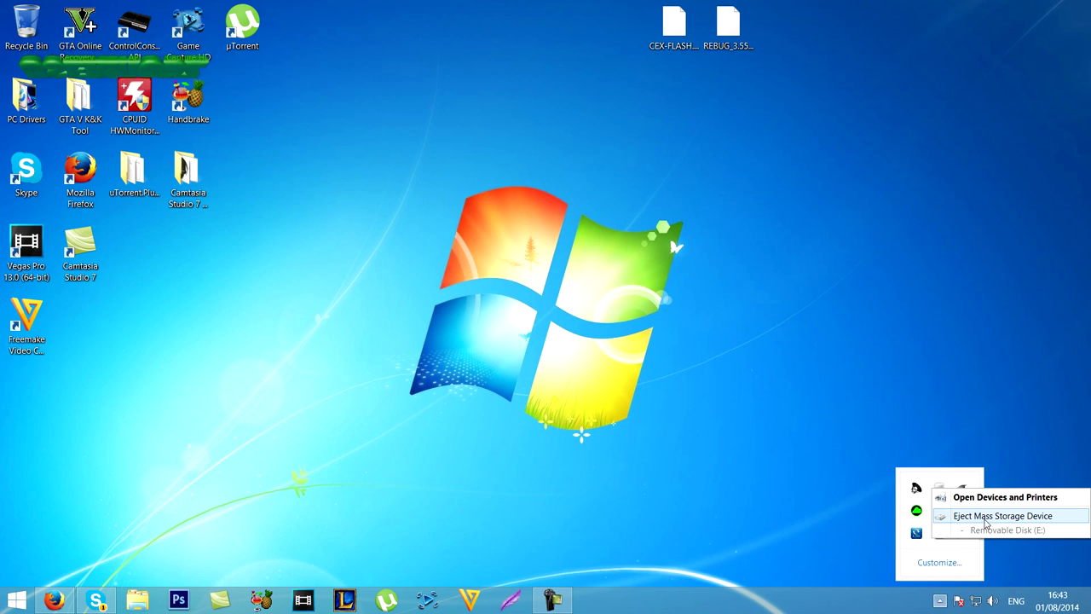
pyautogui.click(985, 523)
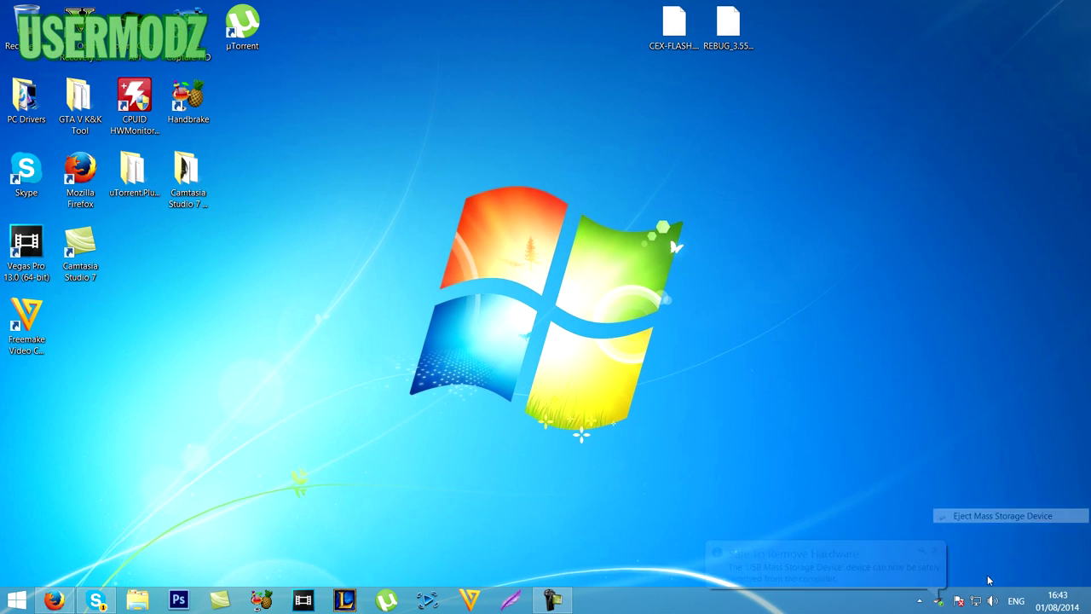
pyautogui.click(935, 552)
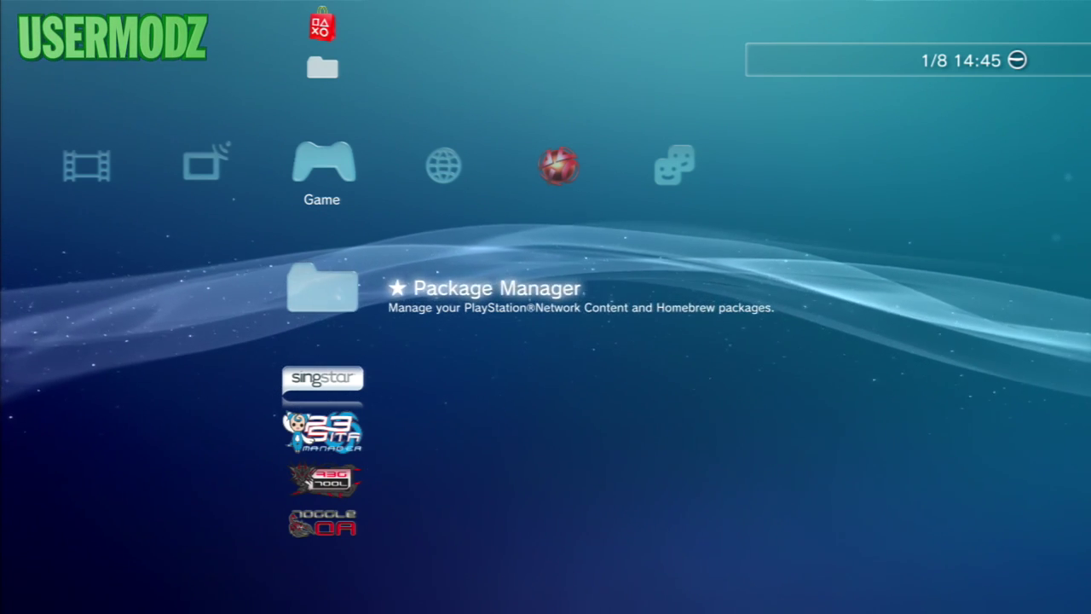
# - Switch to the PS3 and launch Rebug Toolbox from the Game category
pyautogui.press('Down')
pyautogui.press('Down')
pyautogui.press('Down')
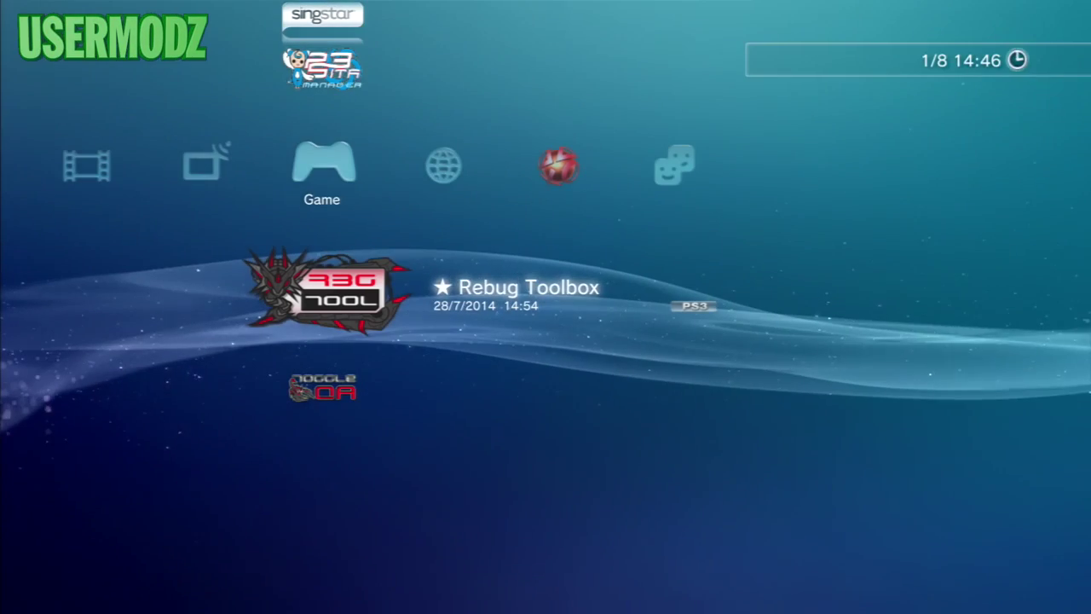
pyautogui.press('Return')
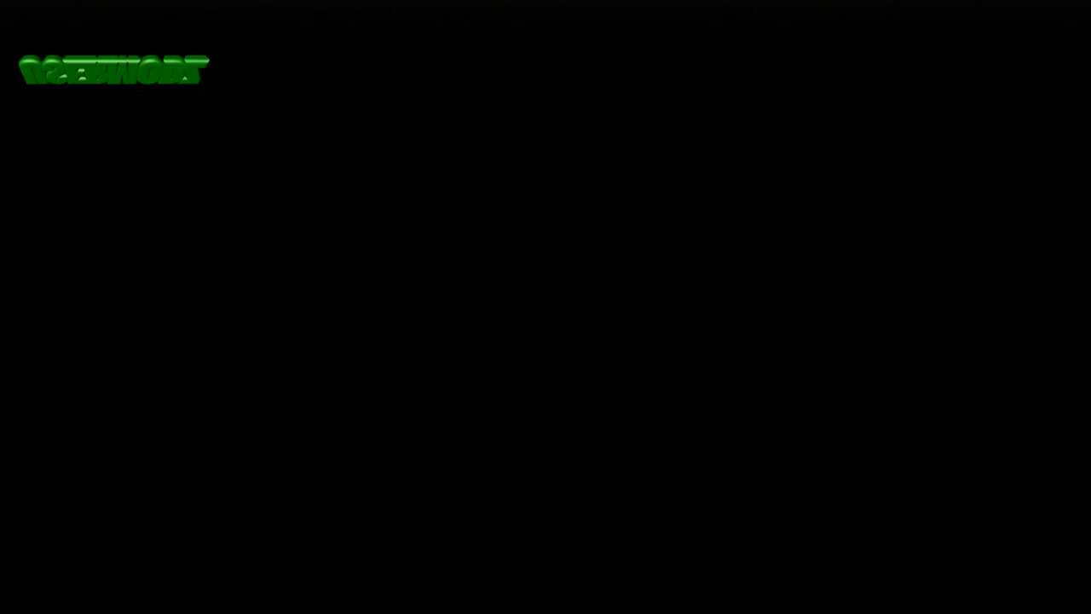
# - Check the console's firmware, LV2 kernel and target type in System Information
pyautogui.press('Right')
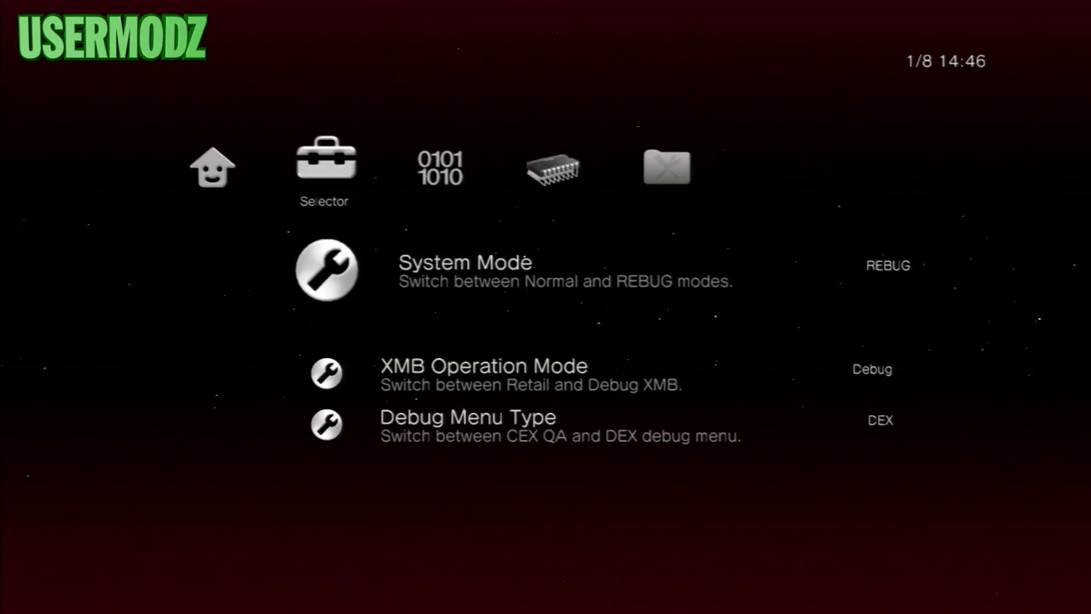
pyautogui.press('Left')
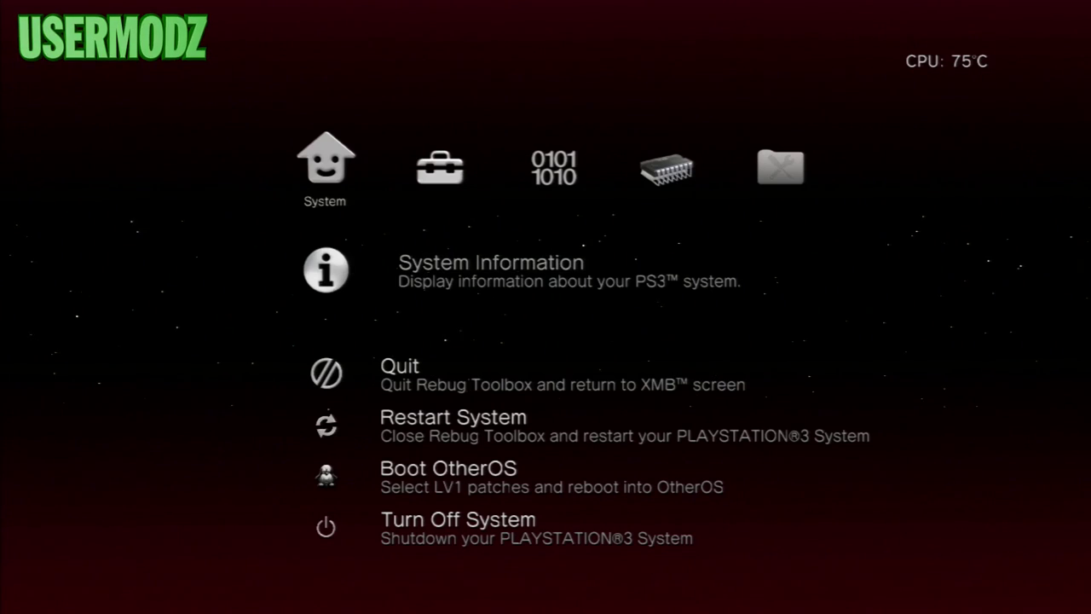
pyautogui.press('Return')
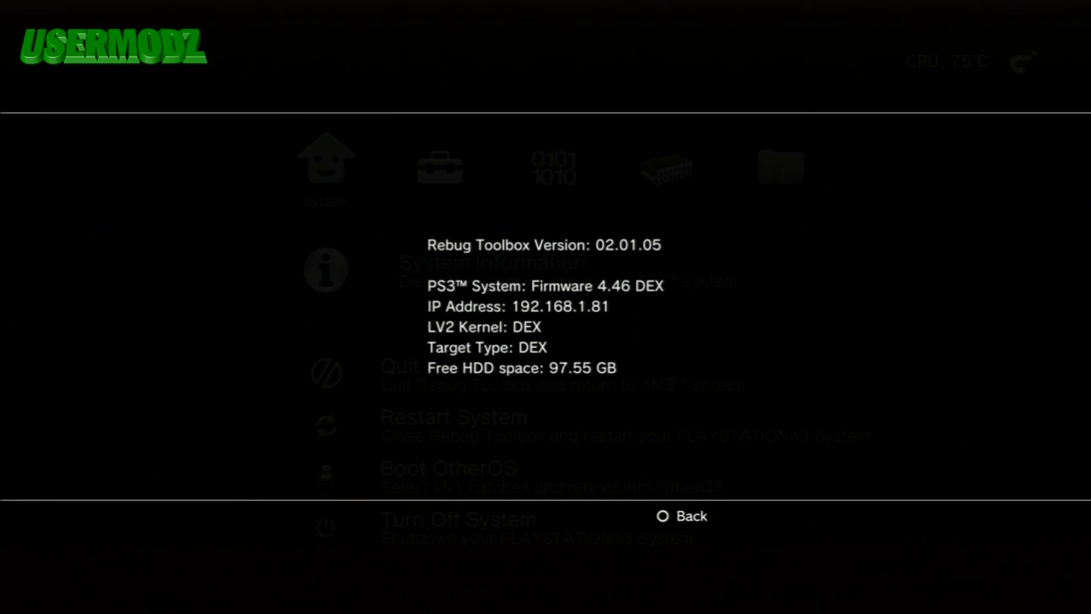
pyautogui.press('Escape')
# - Swap the LV2 kernel to CEX/Retail in the CEX/DEX section and reboot the console
pyautogui.press('Right')
pyautogui.press('Right')
pyautogui.press('Right')
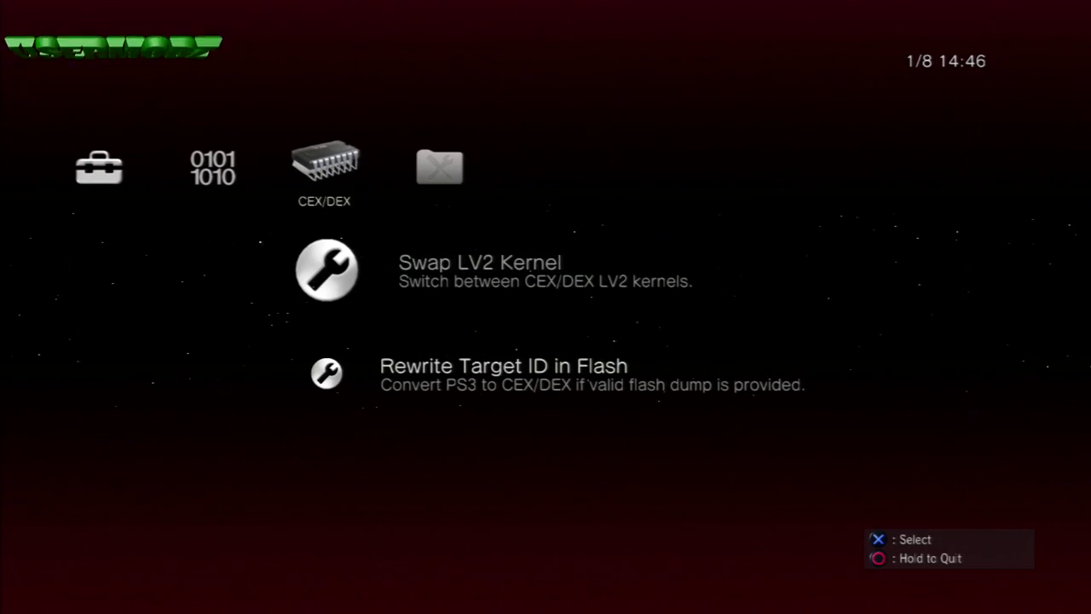
pyautogui.press('Return')
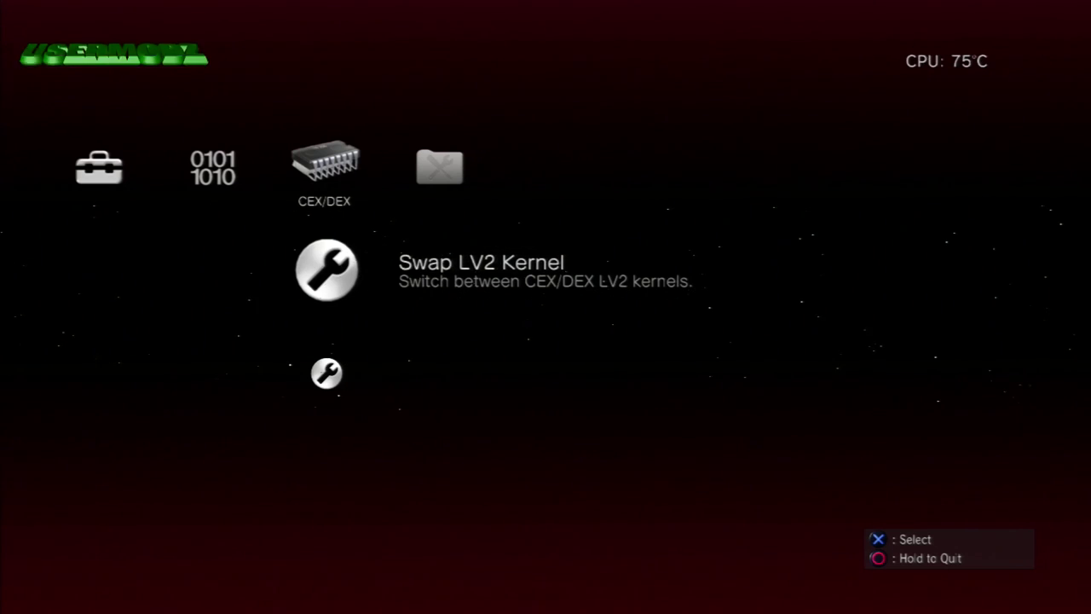
pyautogui.press('Return')
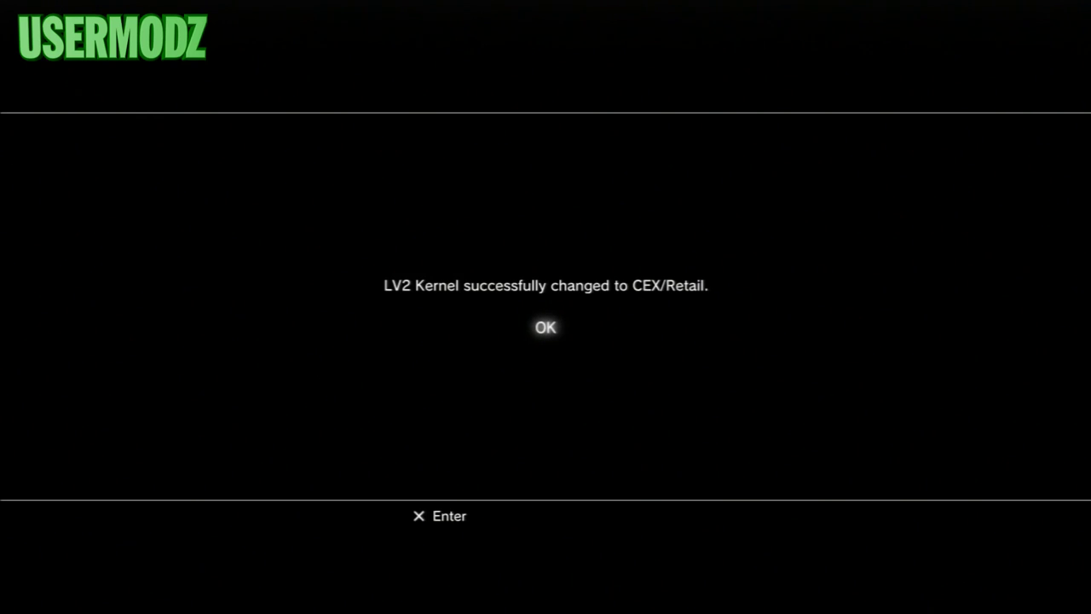
pyautogui.press('Return')
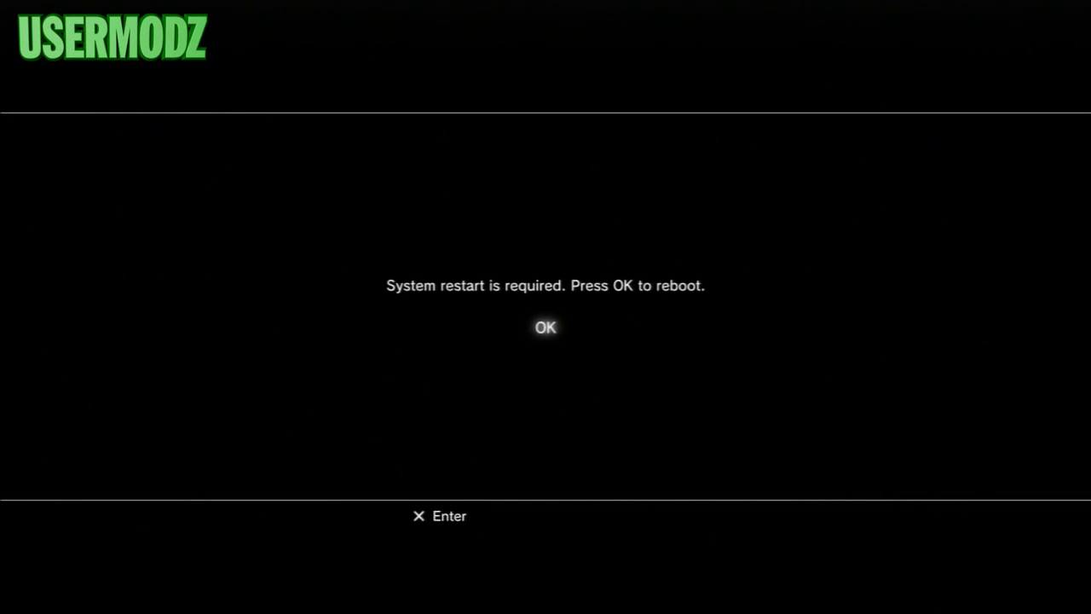
pyautogui.press('Return')
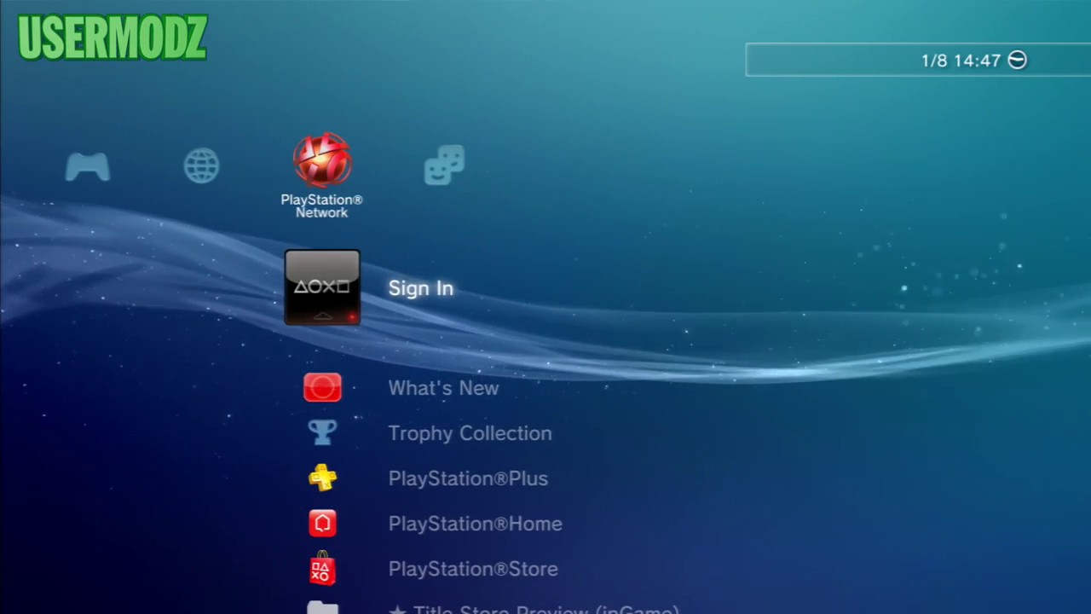
# - Return to the Game category and start Rebug Toolbox again on the rebooted console
pyautogui.press('Left')
pyautogui.press('Left')
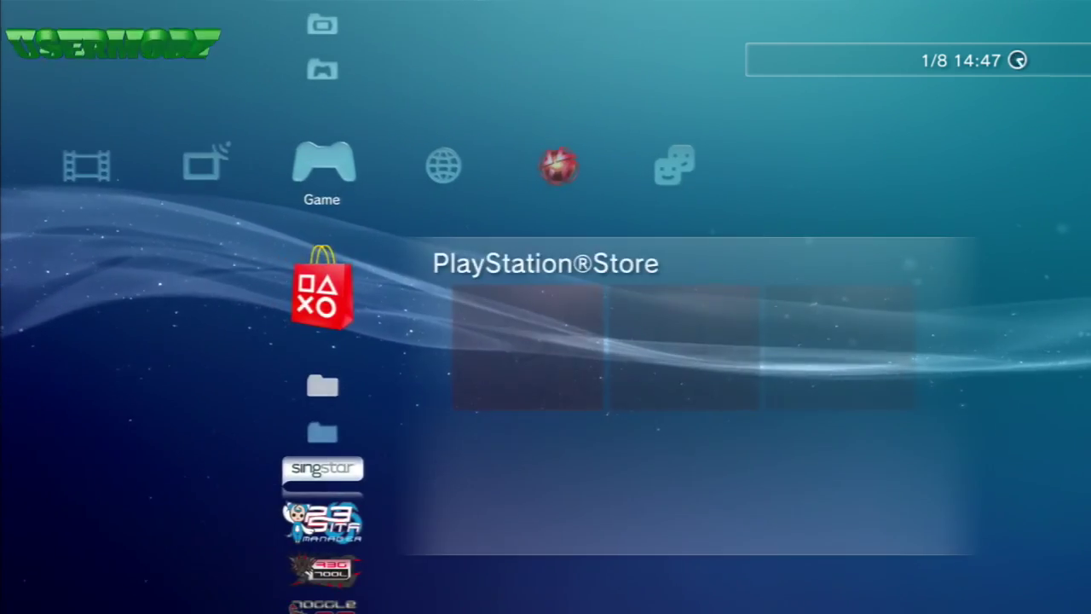
pyautogui.press('Down')
pyautogui.press('Down')
pyautogui.press('Down')
pyautogui.press('Down')
pyautogui.press('Down')
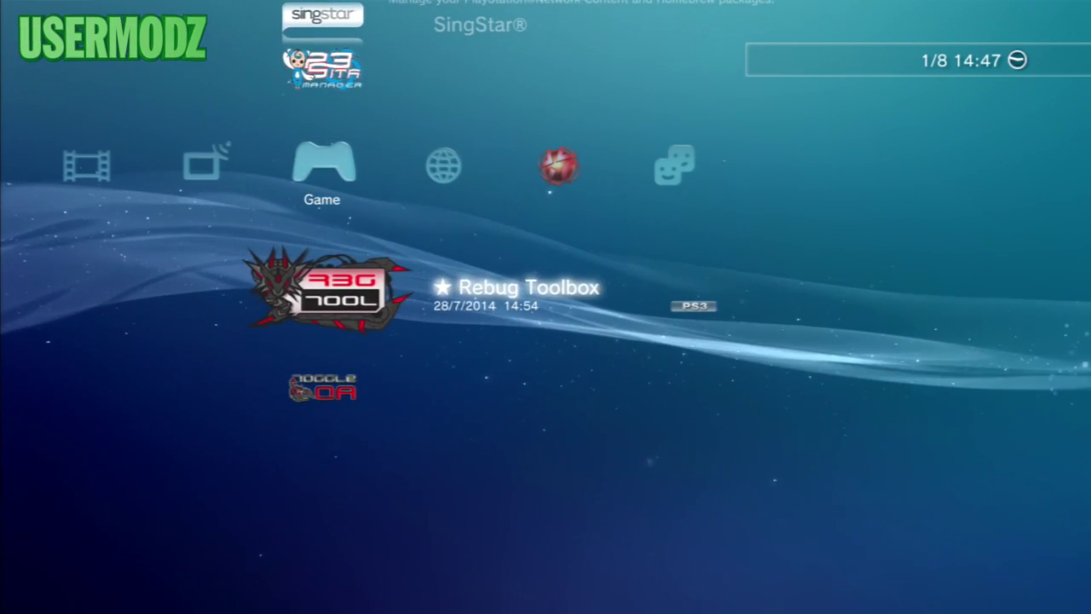
pyautogui.press('Return')
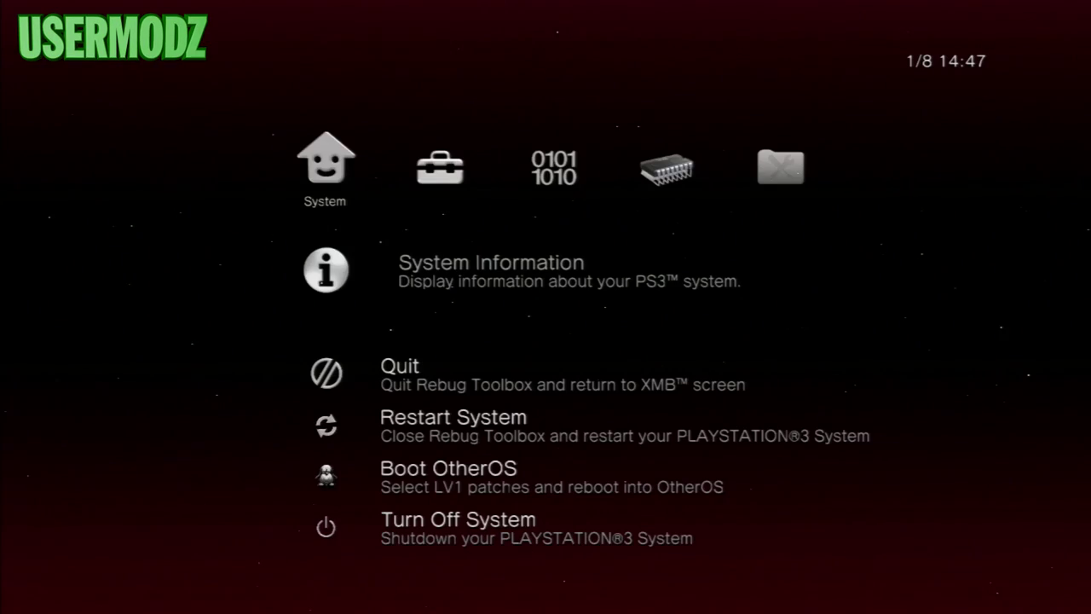
# - Rewrite the Target ID in flash to 0x85 from the CEX/DEX section, accepting both confirmations
pyautogui.press('Right')
pyautogui.press('Right')
pyautogui.press('Right')
pyautogui.press('Right')
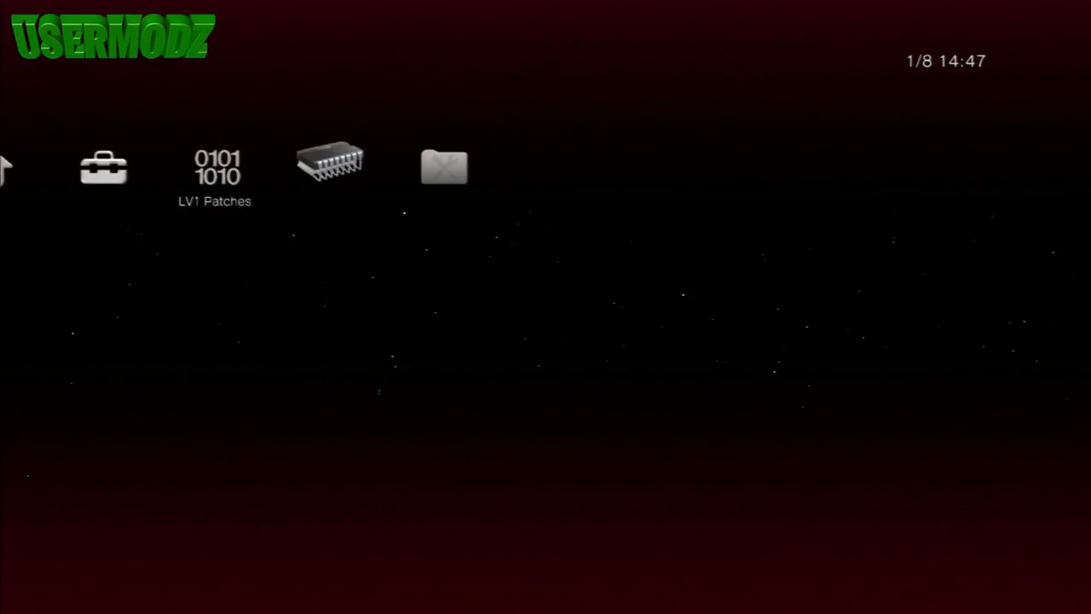
pyautogui.press('Left')
pyautogui.press('Down')
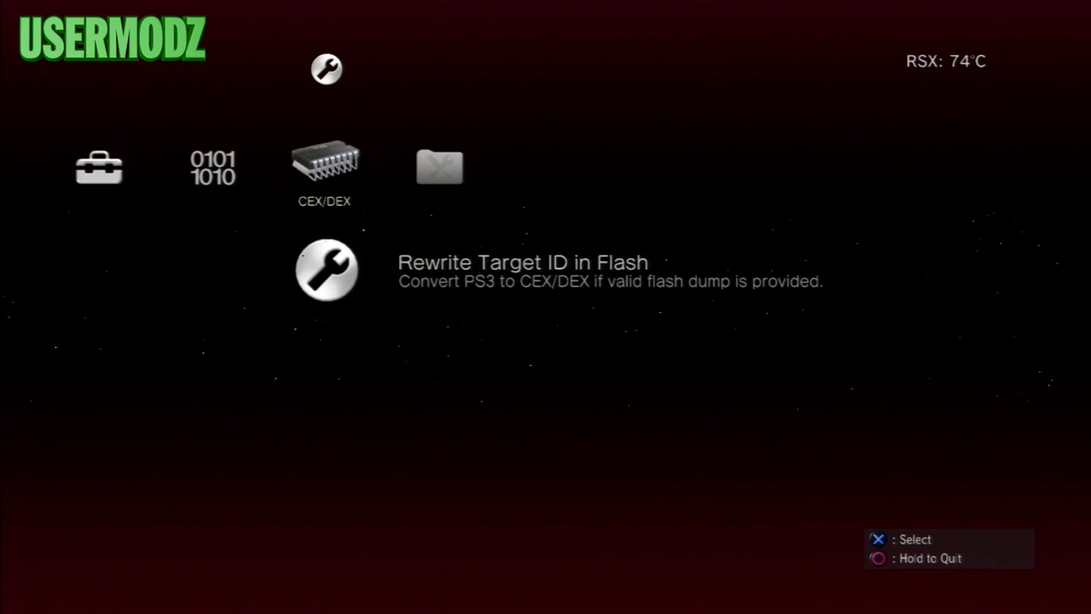
pyautogui.press('Return')
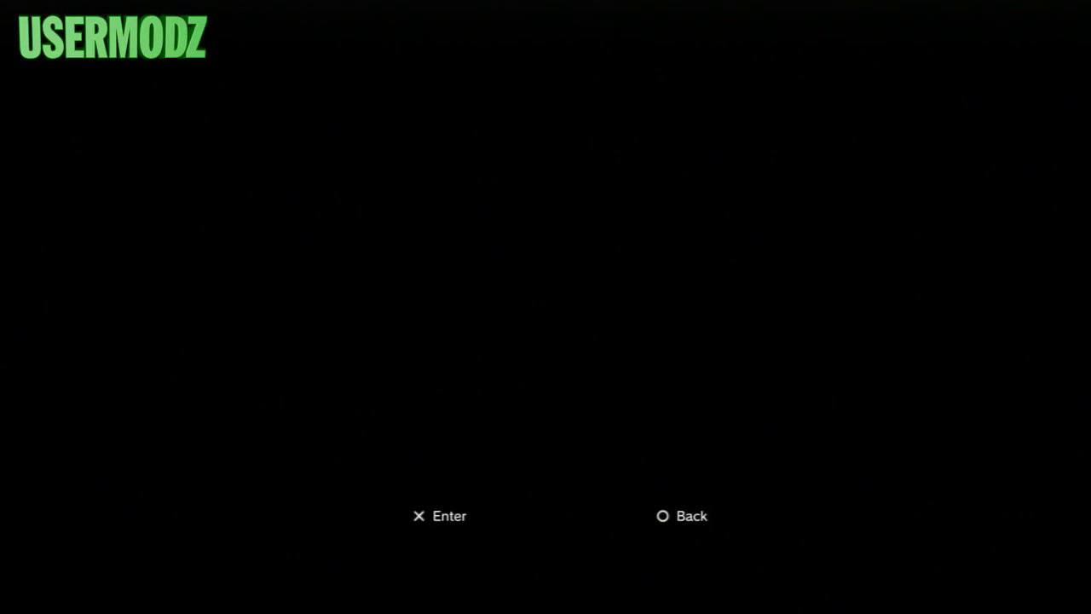
pyautogui.press('Left')
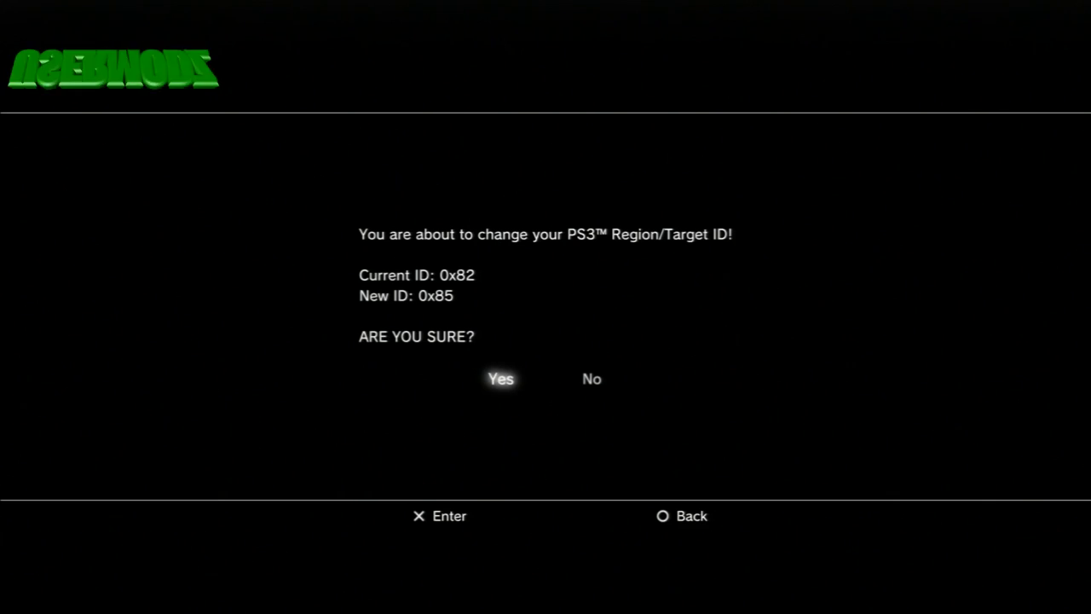
pyautogui.press('Return')
pyautogui.press('Left')
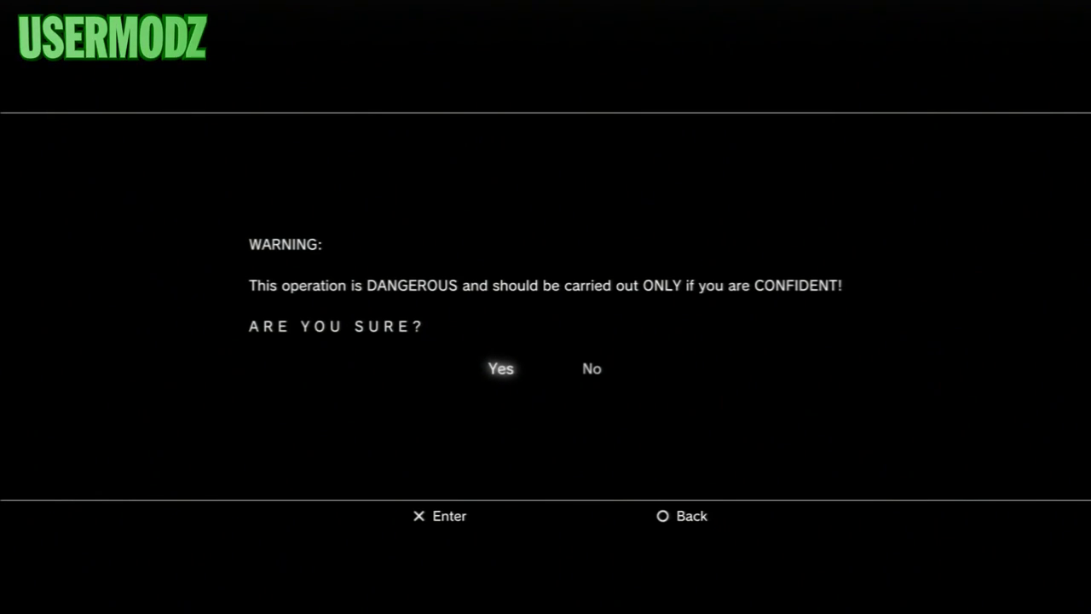
pyautogui.press('Return')
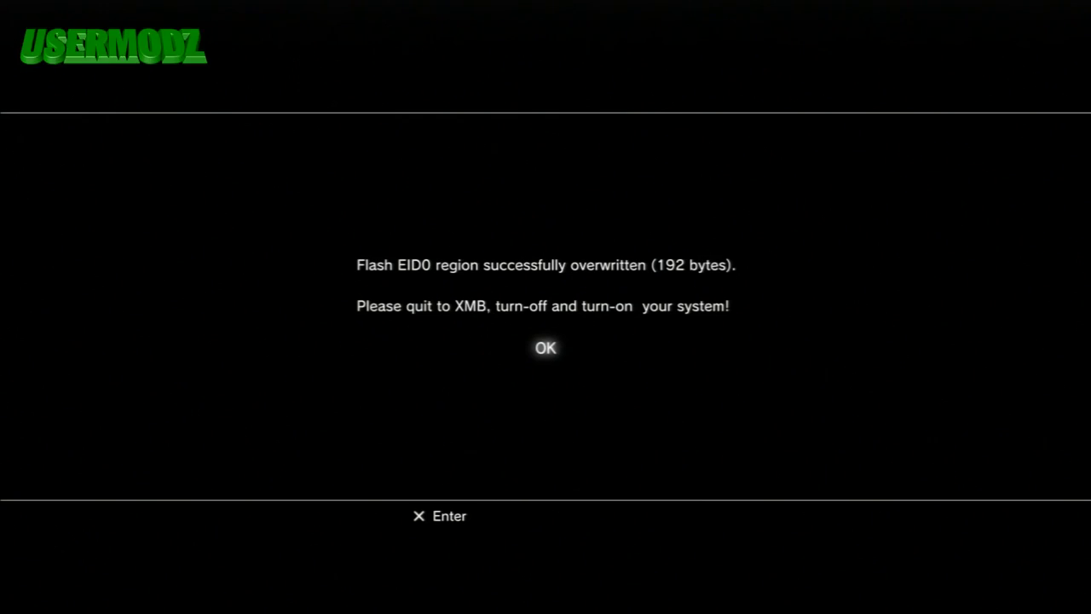
# - Acknowledge the flash overwrite message, return to the System category and quit Rebug Toolbox to the XMB
pyautogui.press('Return')
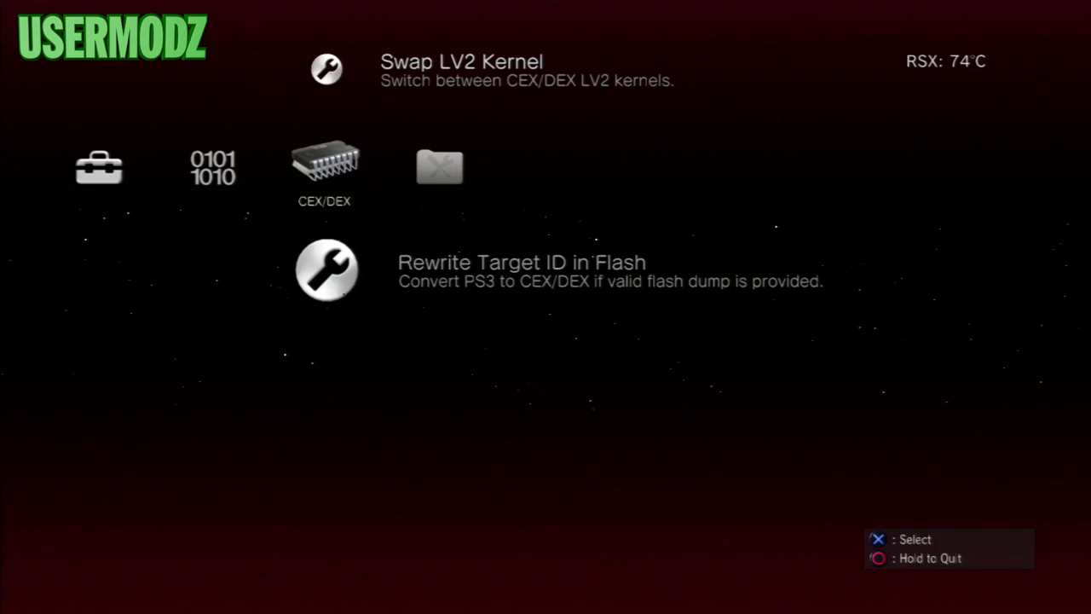
pyautogui.press('Left')
pyautogui.press('Left')
pyautogui.press('Left')
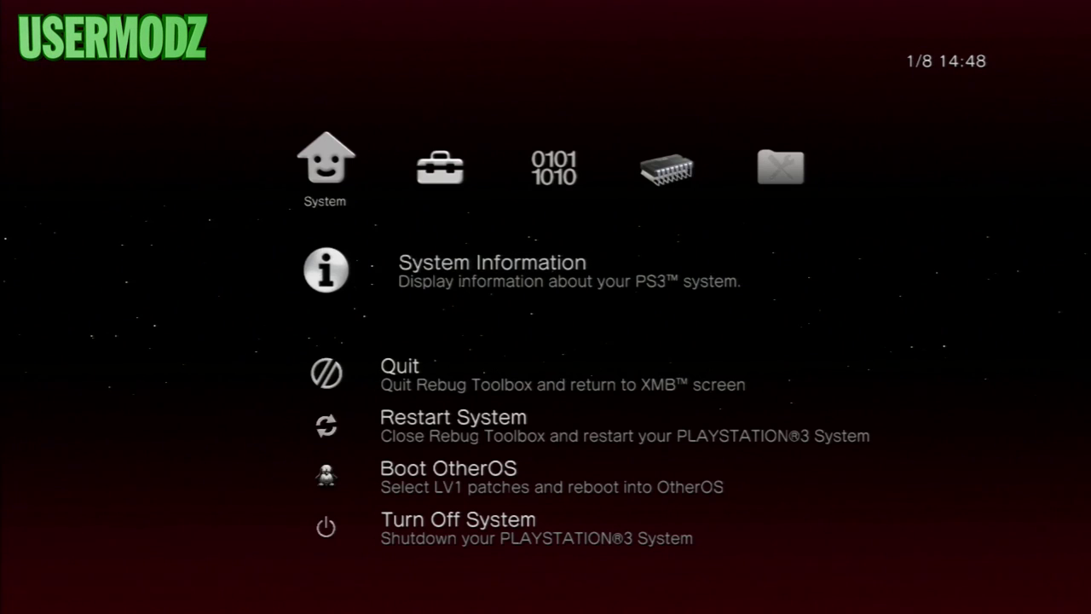
pyautogui.press('Home')
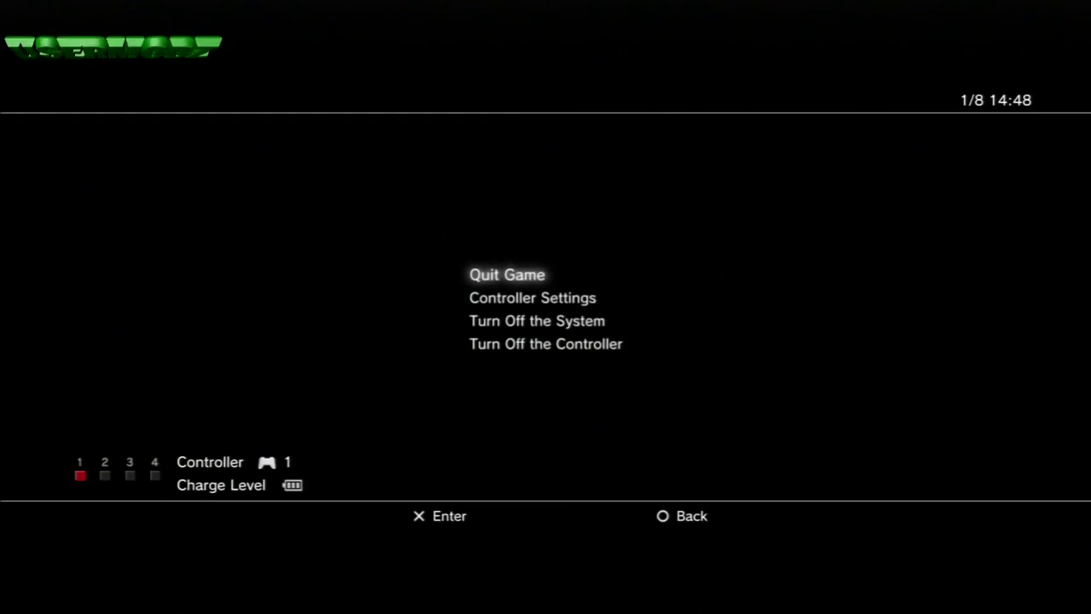
pyautogui.press('Return')
pyautogui.press('Left')
pyautogui.press('Return')
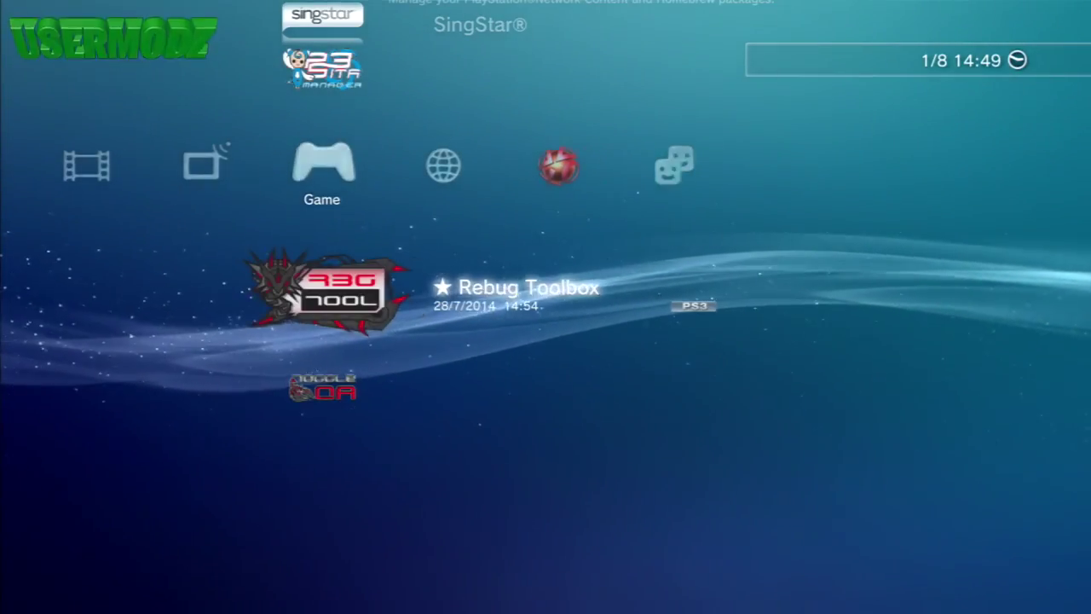
# - Turn off the console from the Users category and confirm the shutdown
pyautogui.press('Left')
pyautogui.press('Left')
pyautogui.press('Left')
pyautogui.press('Left')
pyautogui.press('Left')
pyautogui.press('Left')
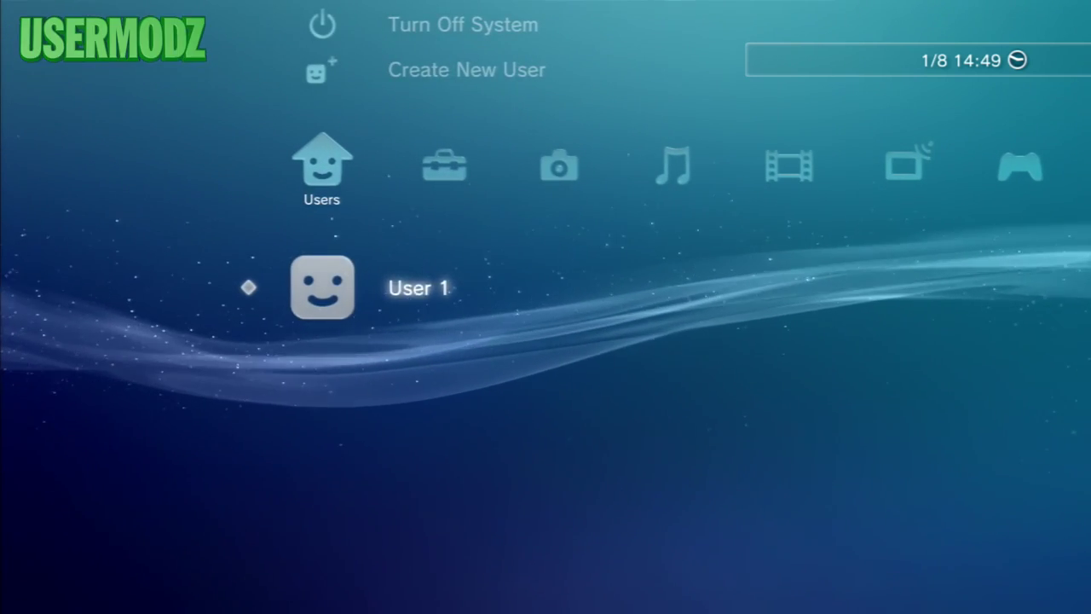
pyautogui.press('Up')
pyautogui.press('Up')
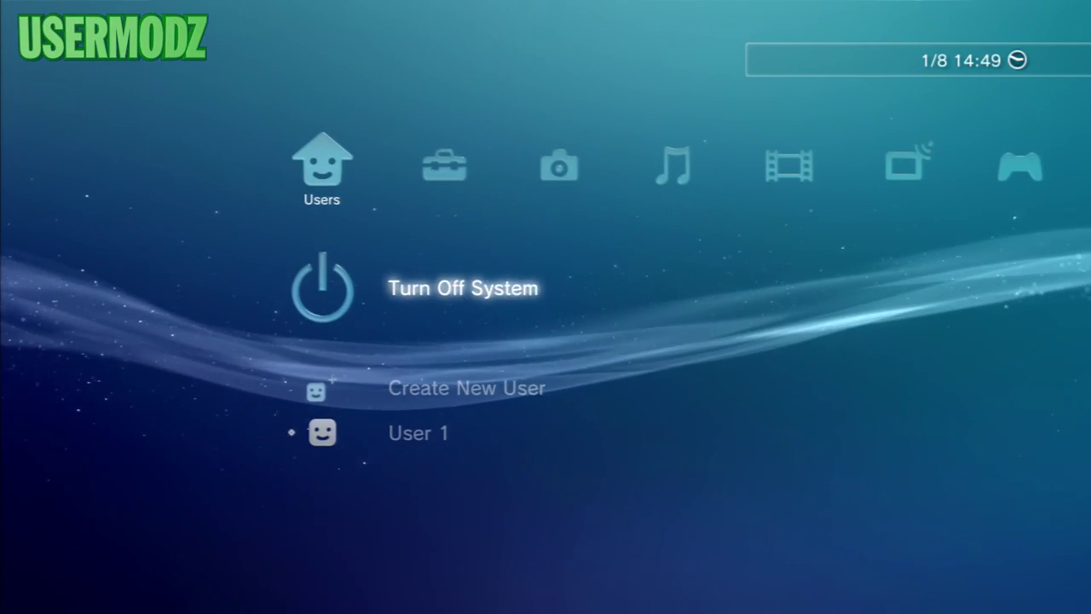
pyautogui.press('Return')
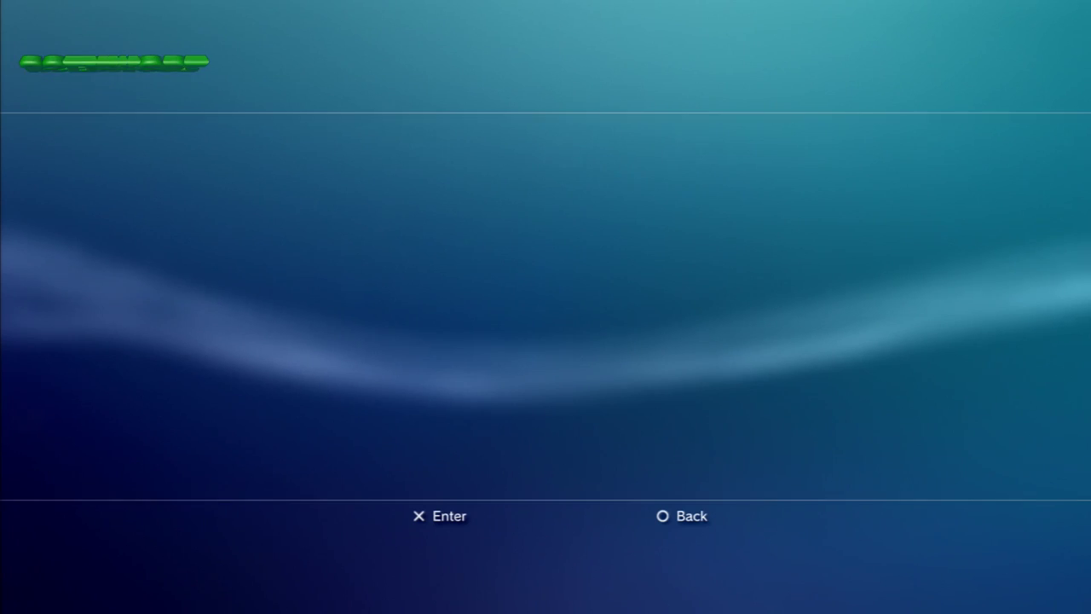
pyautogui.press('Return')
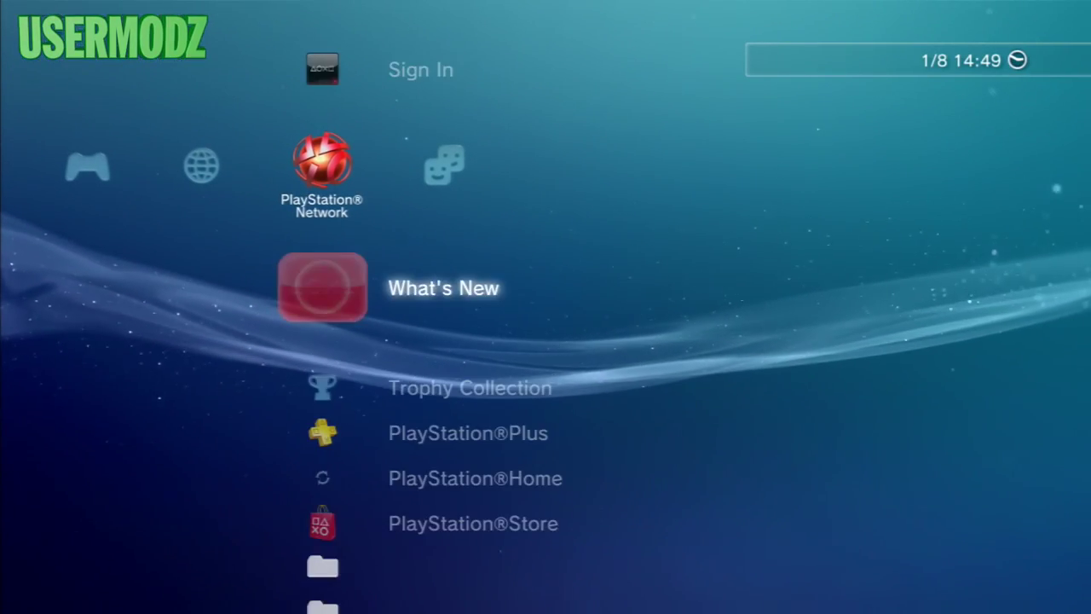
# - Start Rebug Toolbox from the Game category on the freshly powered-on console
pyautogui.press('Left')
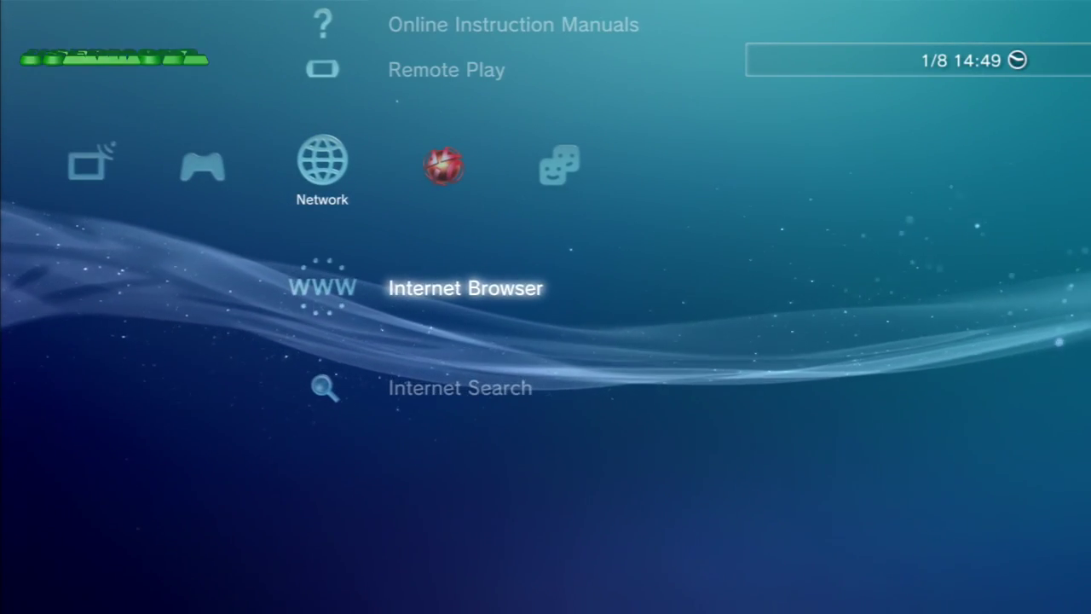
pyautogui.press('Left')
pyautogui.press('Down')
pyautogui.press('Down')
pyautogui.press('Down')
pyautogui.press('Down')
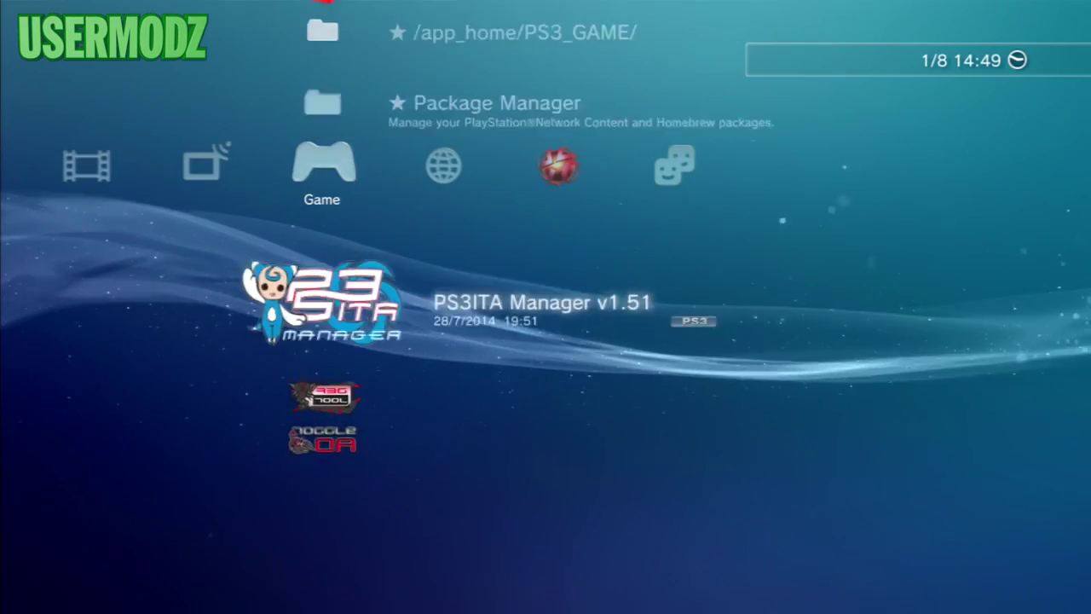
pyautogui.press('Return')
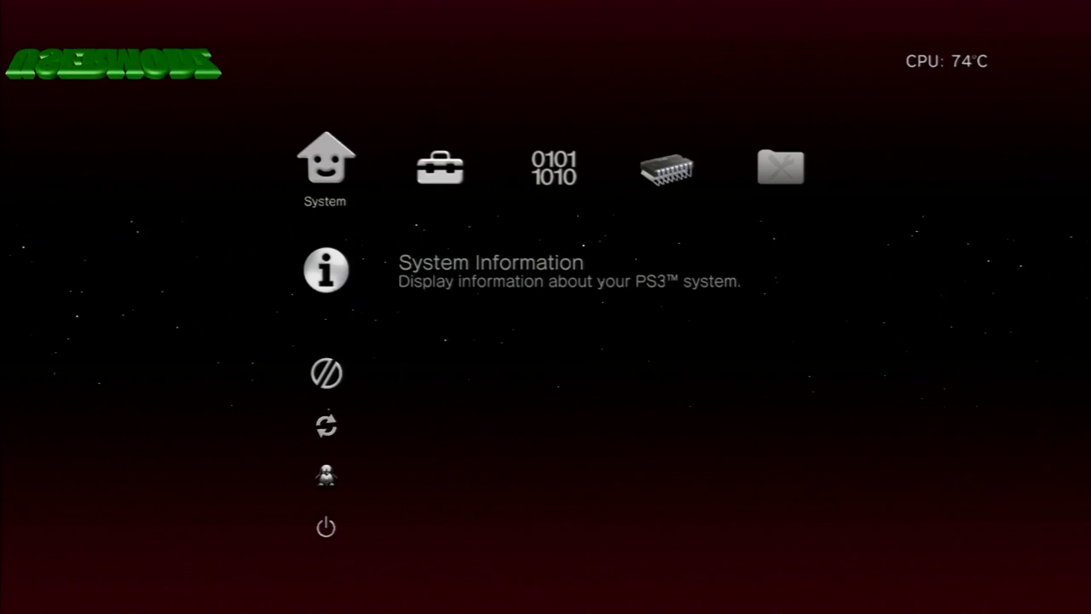
# - Check the console's LV2 kernel and target type in System Information after the conversion, then close it
pyautogui.press('Return')
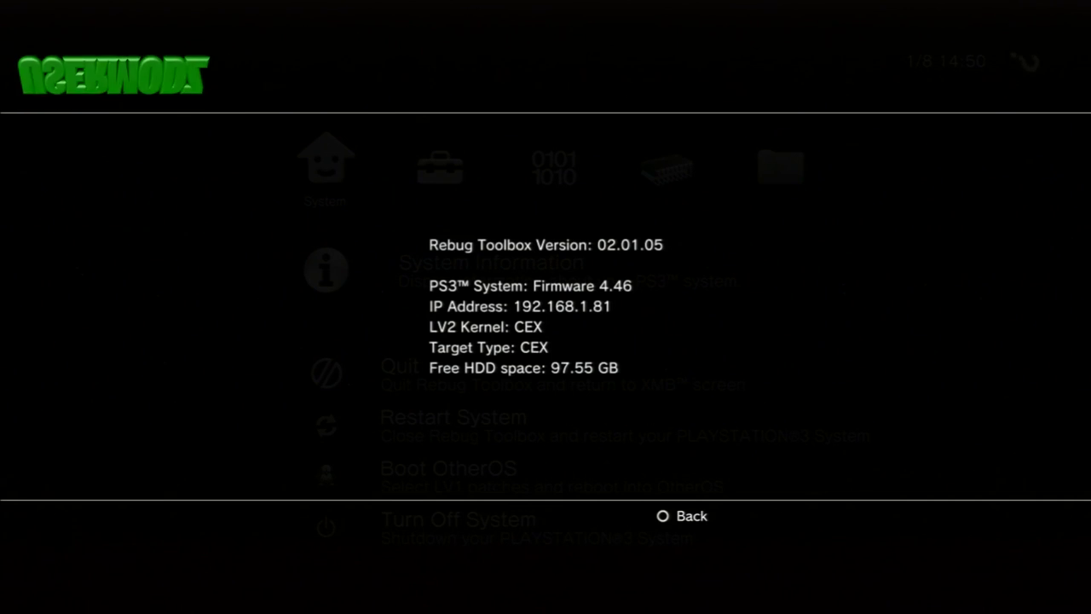
pyautogui.press('Escape')
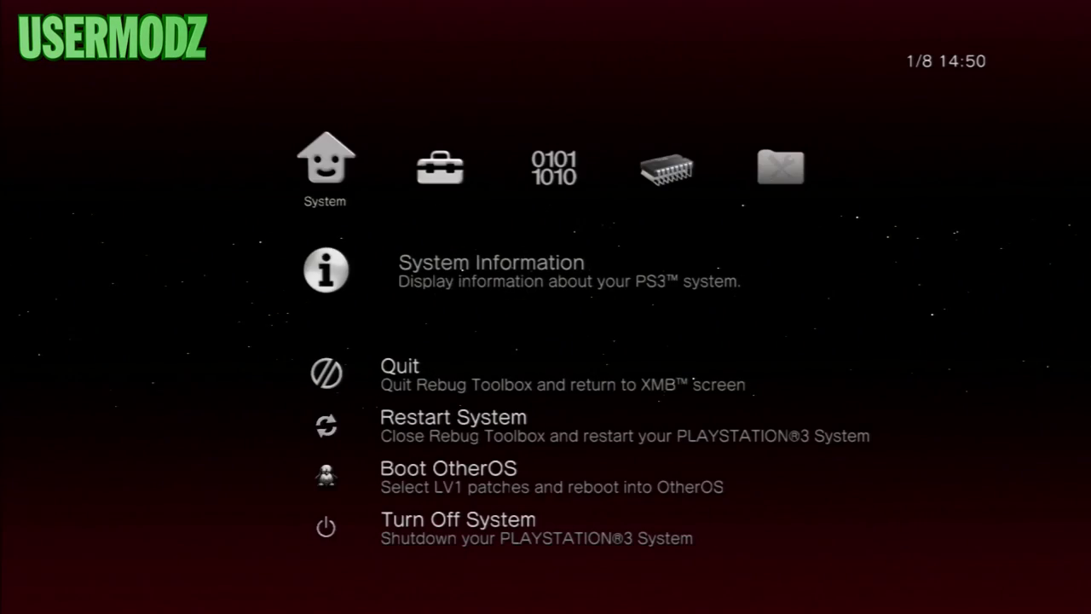
pyautogui.press('Escape')
pyautogui.press('Right')
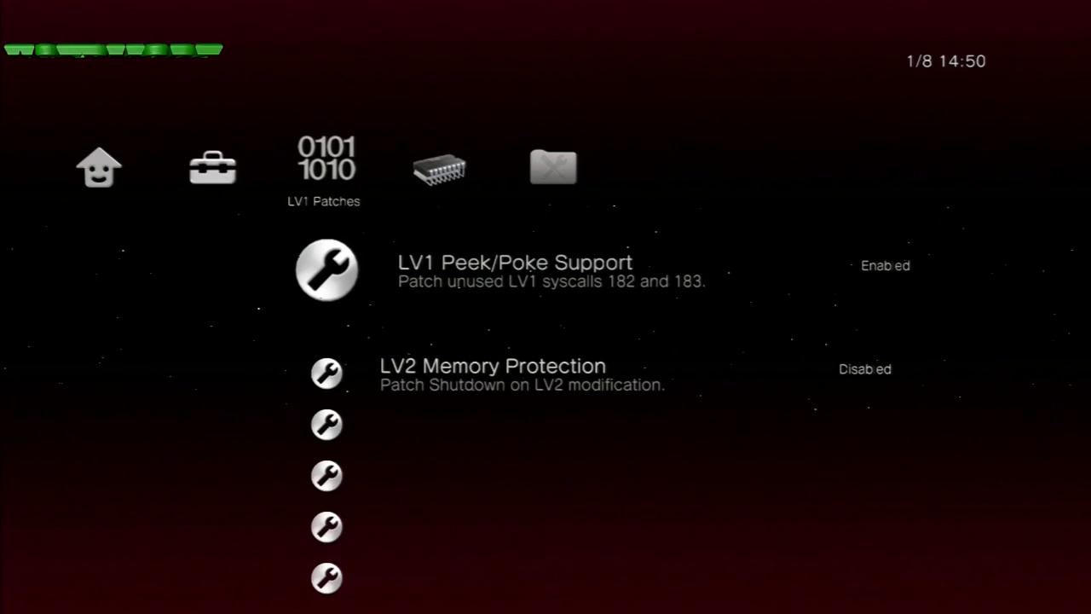